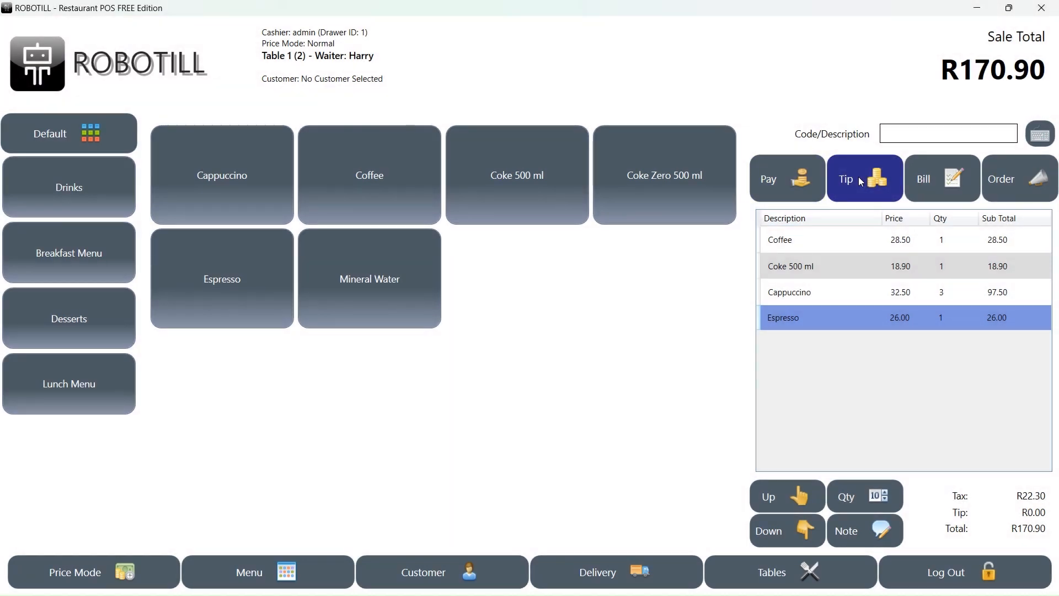
Add a 10% waiter tip to the Table 1 sale.
click(859, 176)
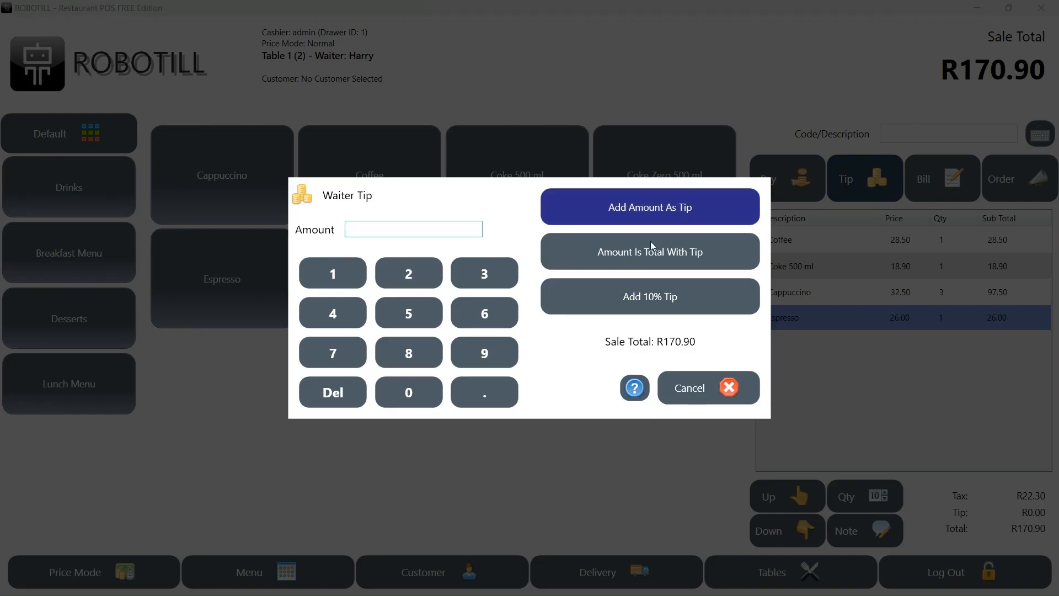
click(654, 299)
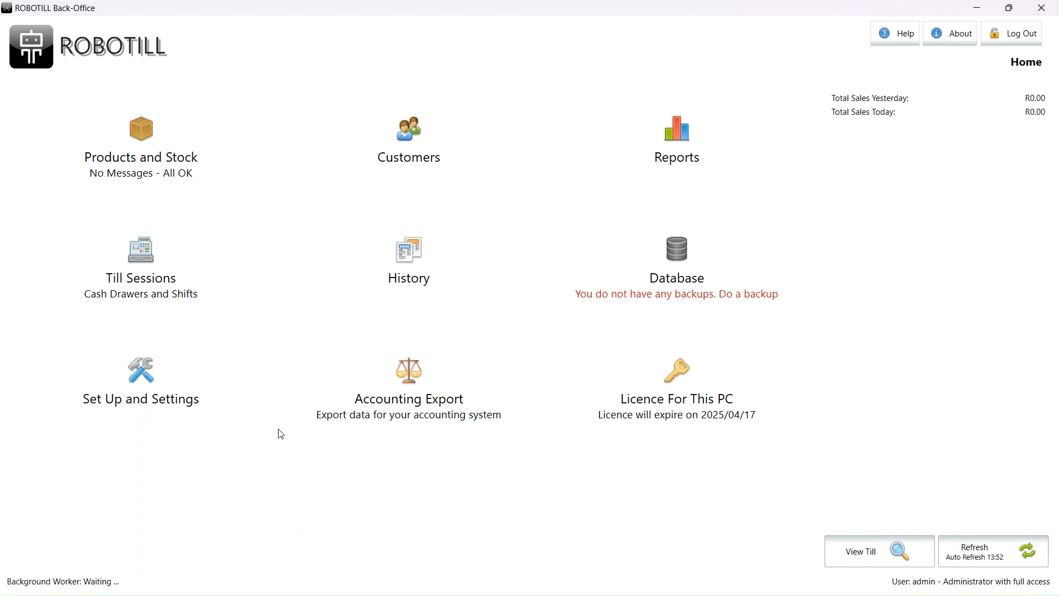
Switch to ROBOTILL Back-Office and start a new category named "Service Charges".
click(180, 397)
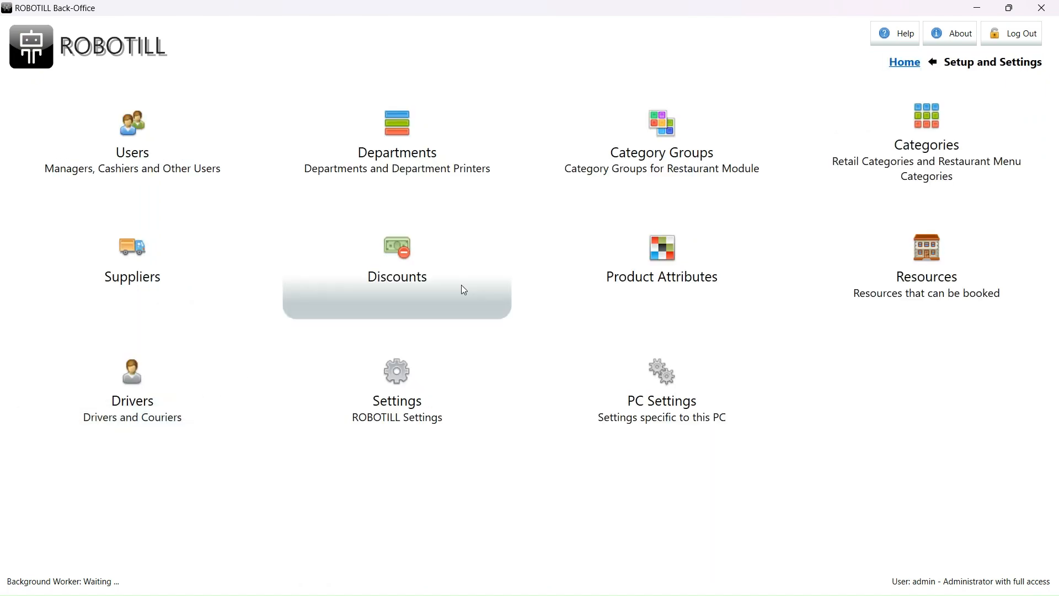
click(898, 151)
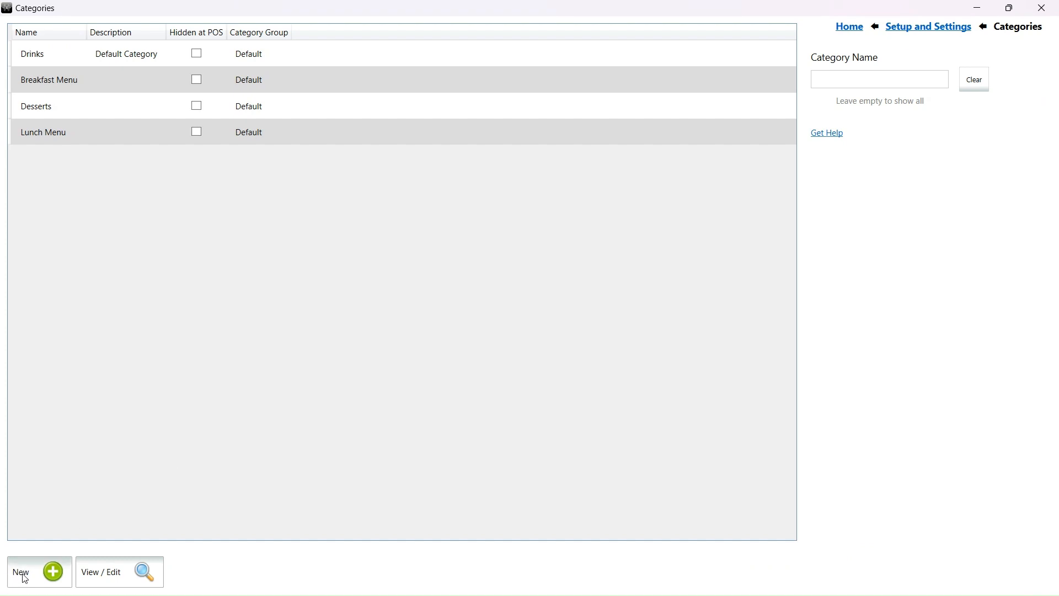
click(25, 577)
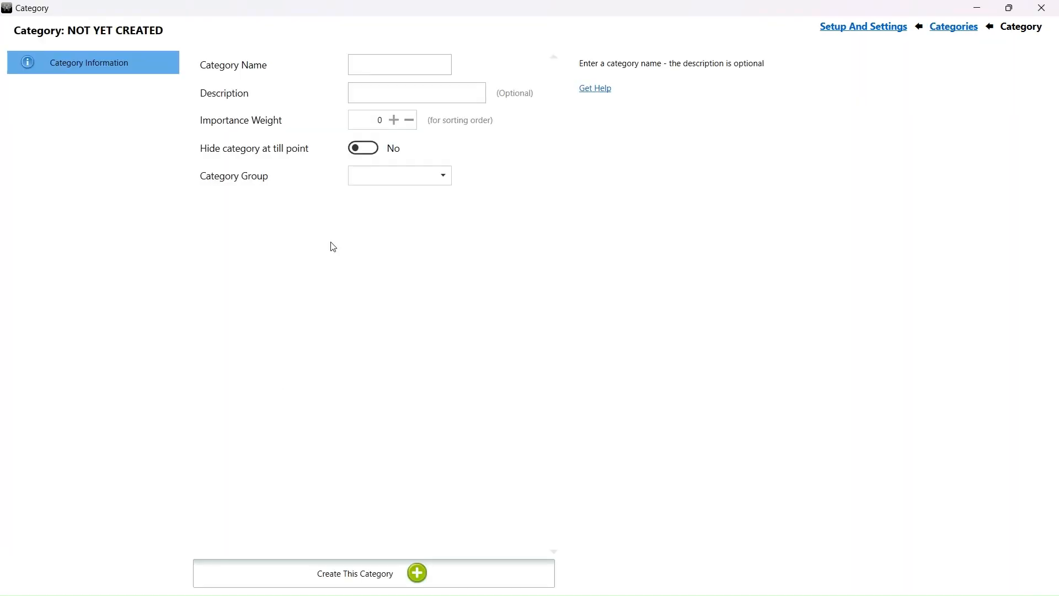
click(404, 64)
text(Service Cha)
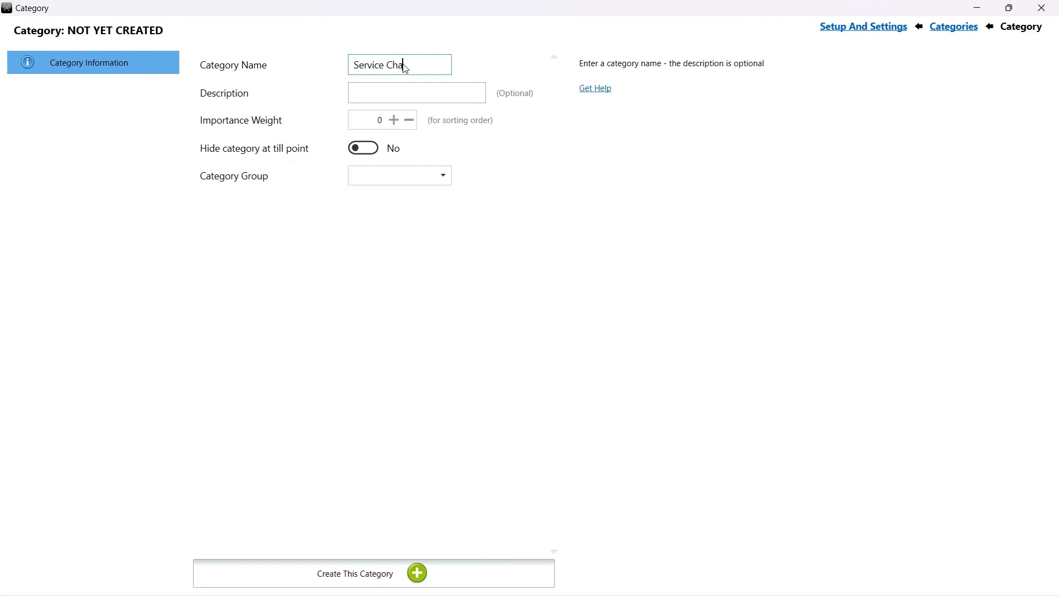
text(rges)
Hide the category at the till point, assign it to the Default category group and create it.
click(373, 153)
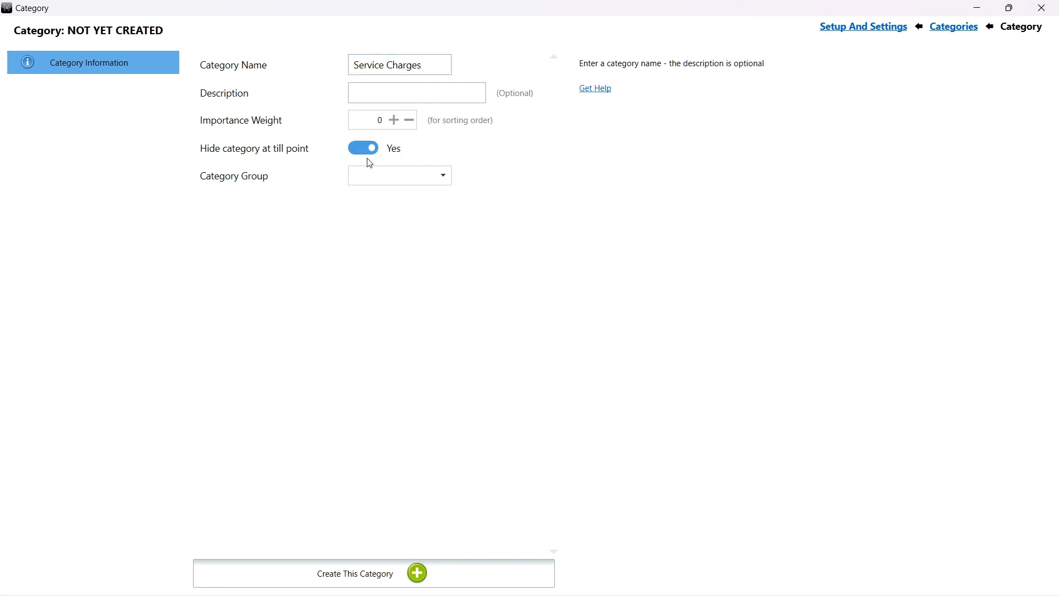
click(404, 181)
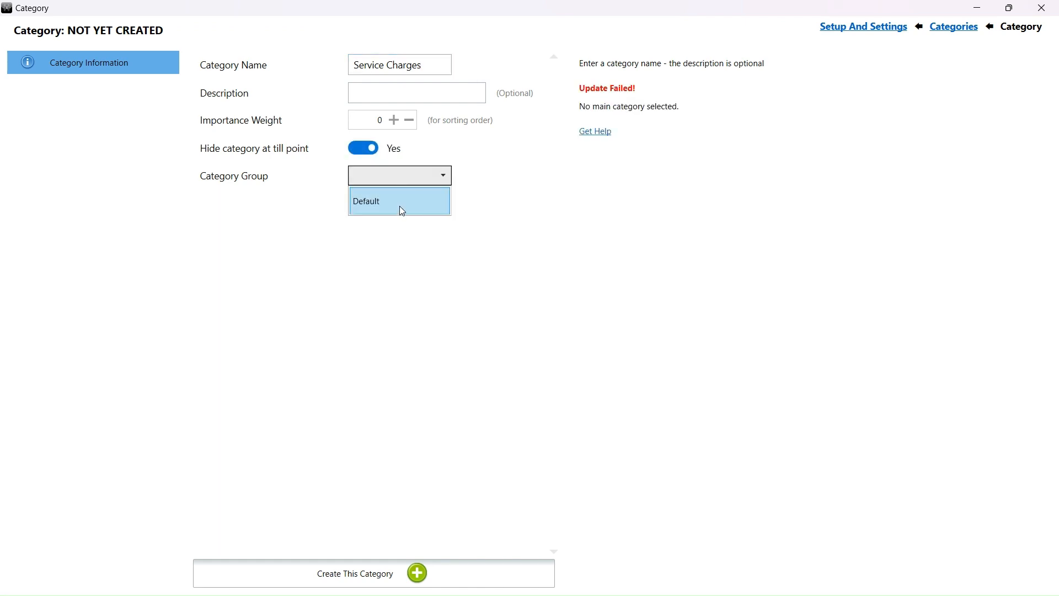
click(402, 209)
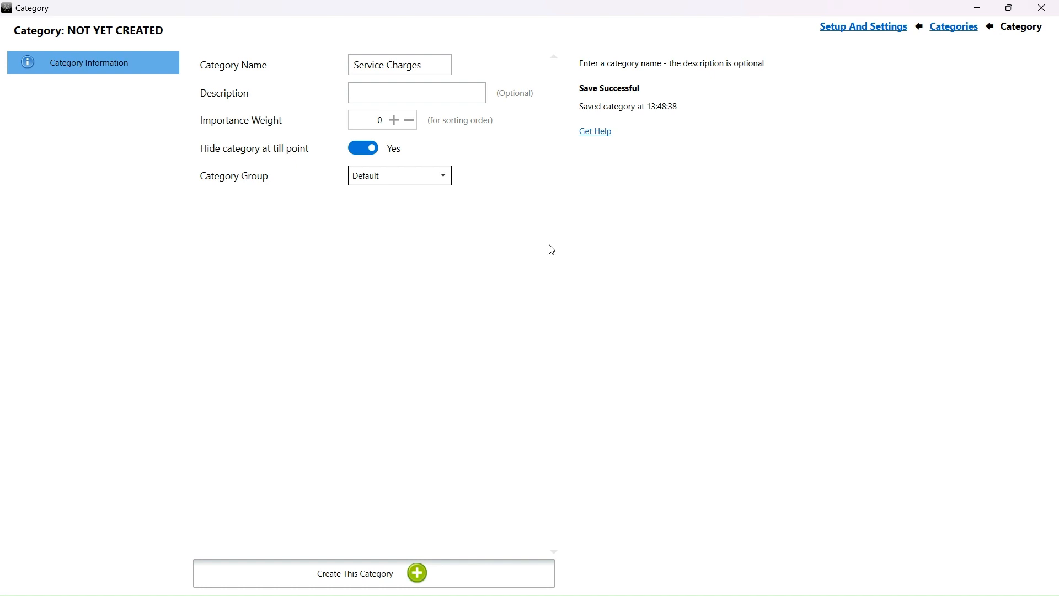
click(399, 575)
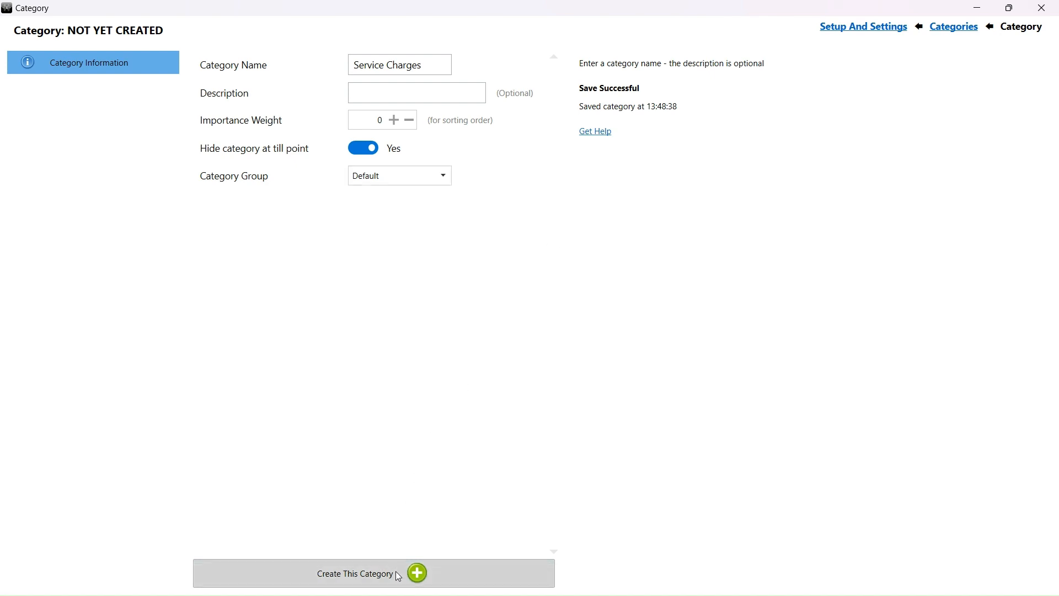
Start a new product and set its product type to Service Charge.
click(864, 28)
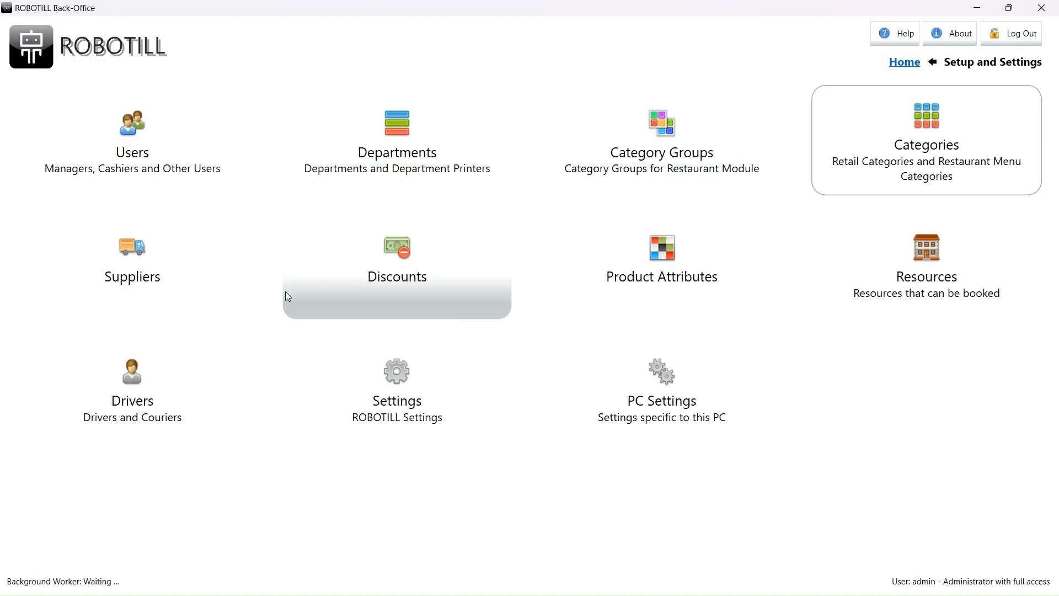
click(902, 64)
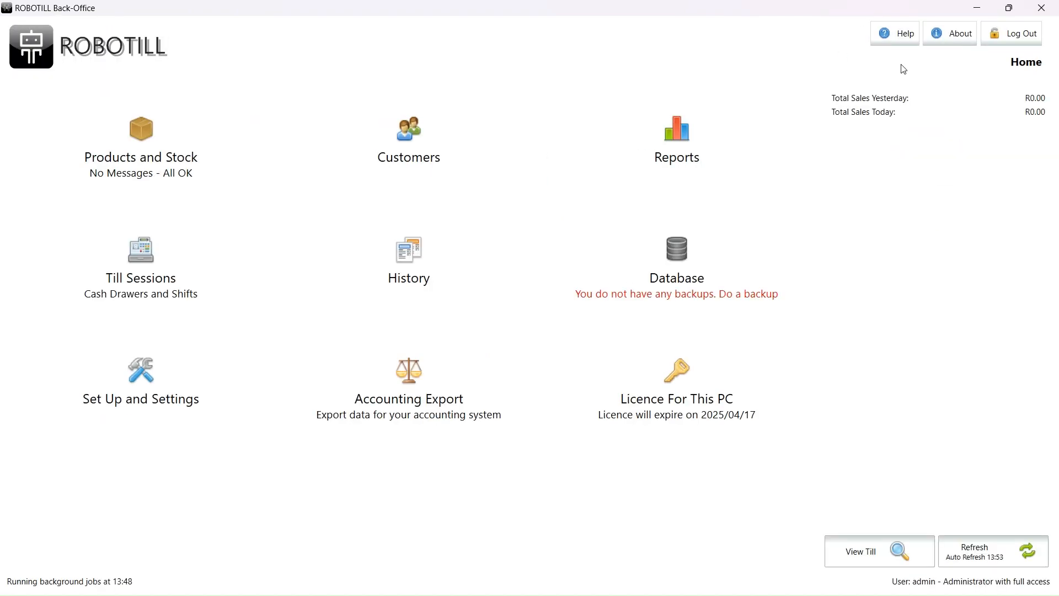
click(148, 161)
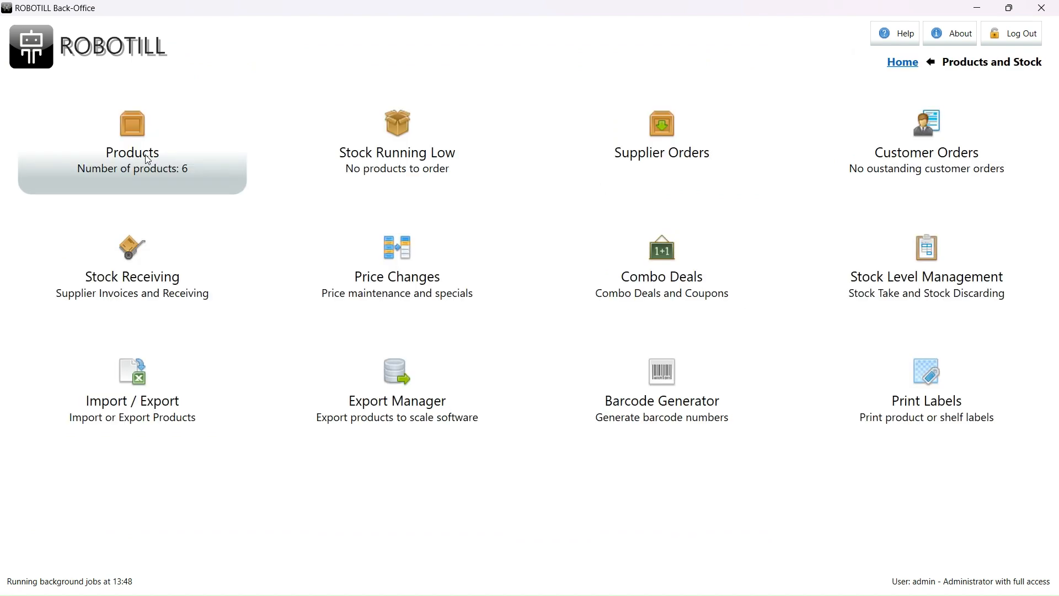
click(148, 160)
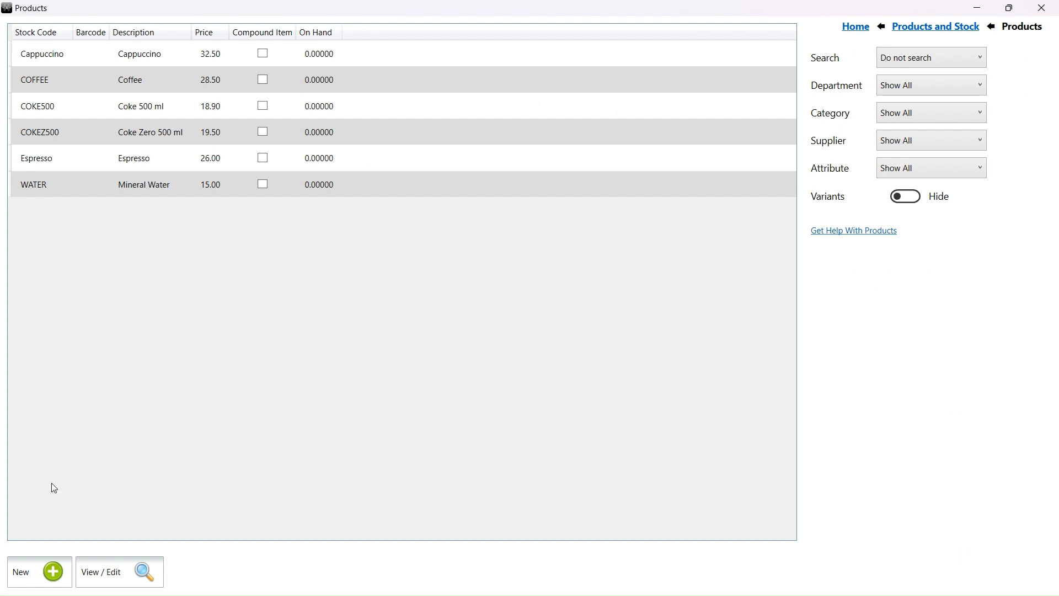
click(49, 561)
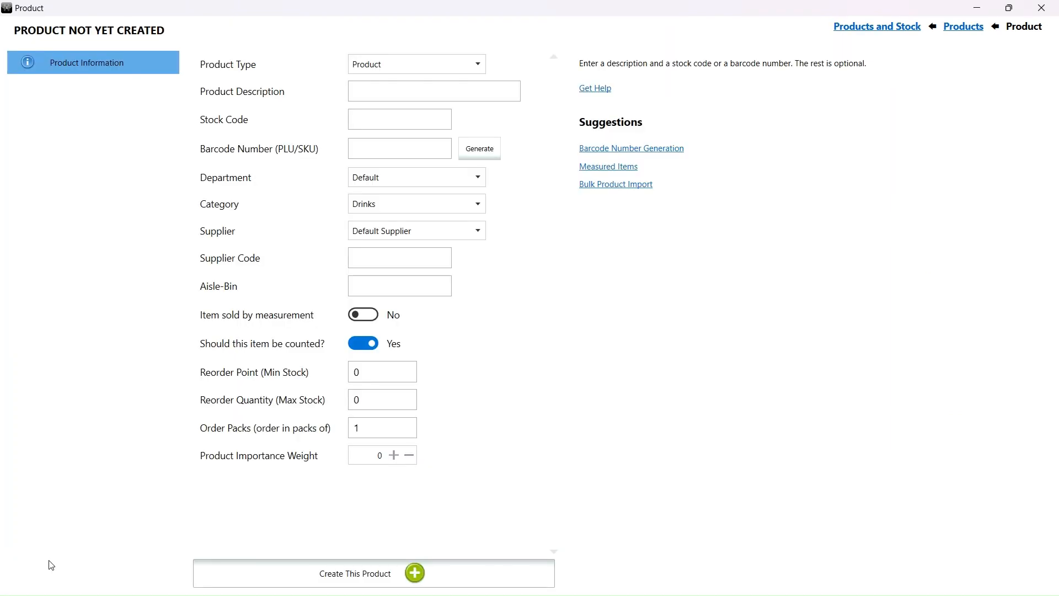
click(472, 66)
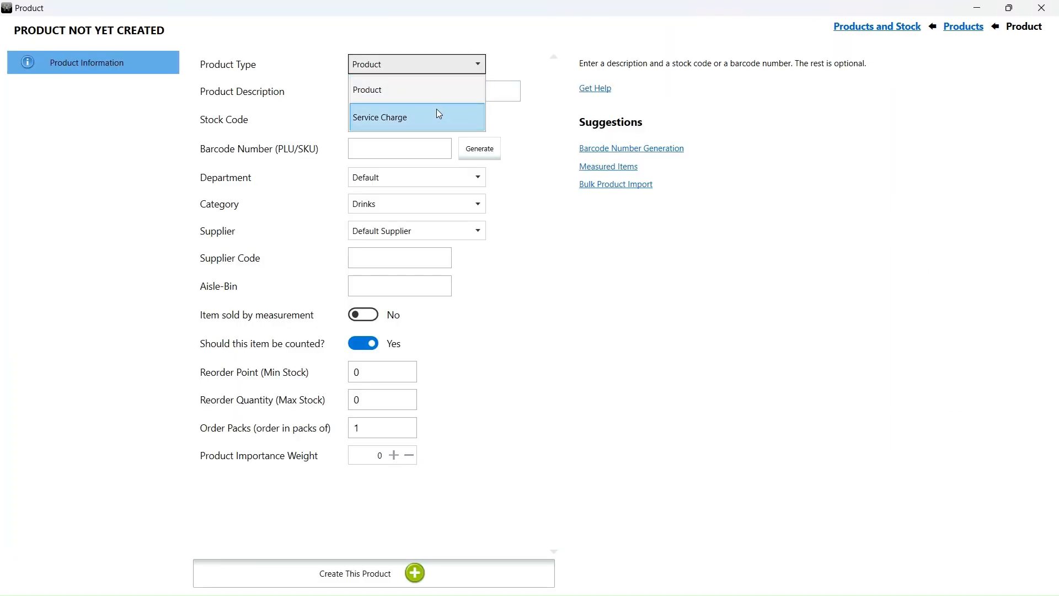
click(435, 115)
Enter "Service Charge" as the product description and "SC" as the stock code.
click(432, 97)
text(Serv)
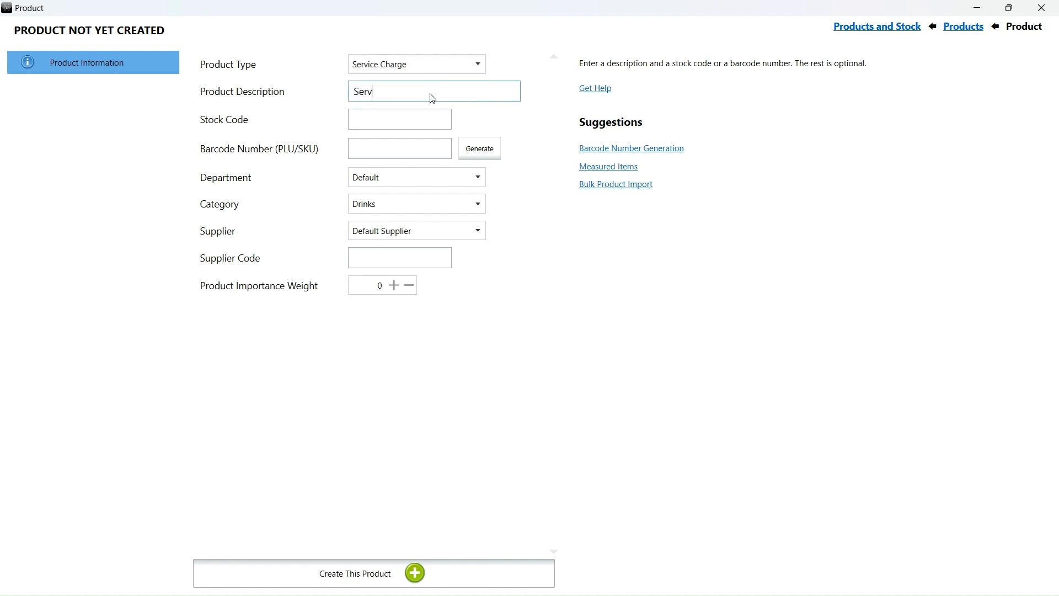
text(ice Charge)
key(Tab)
text(SC)
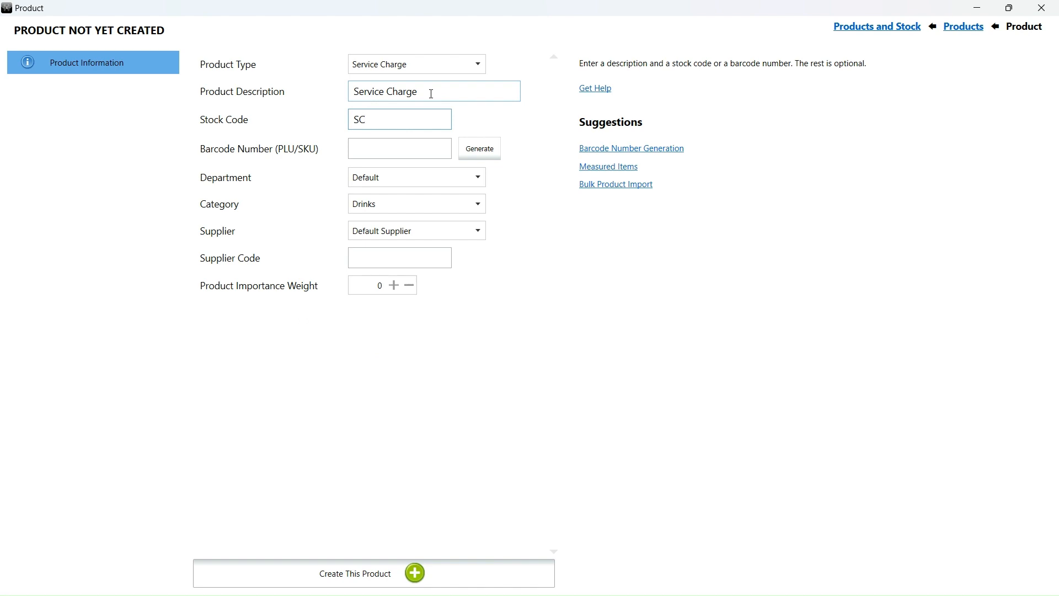
Assign the new product to the Service Charges category and create it.
click(537, 256)
click(454, 210)
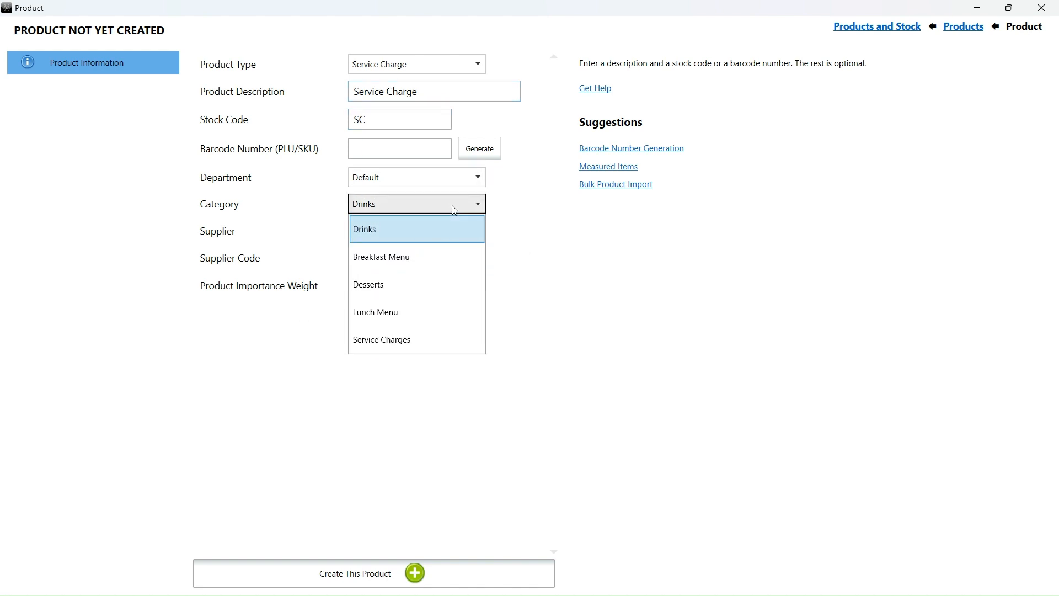
click(402, 346)
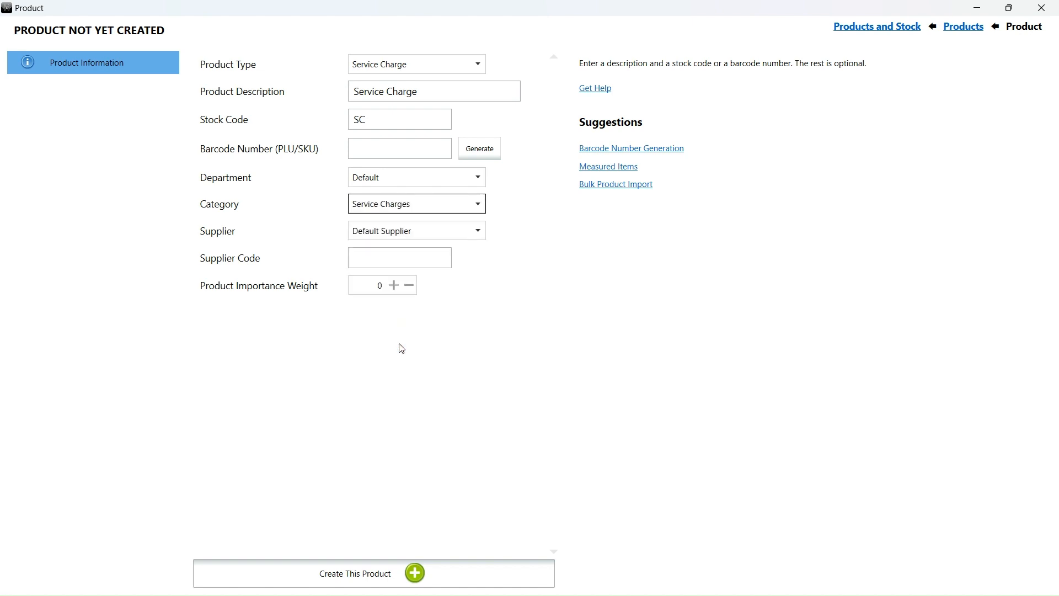
click(390, 577)
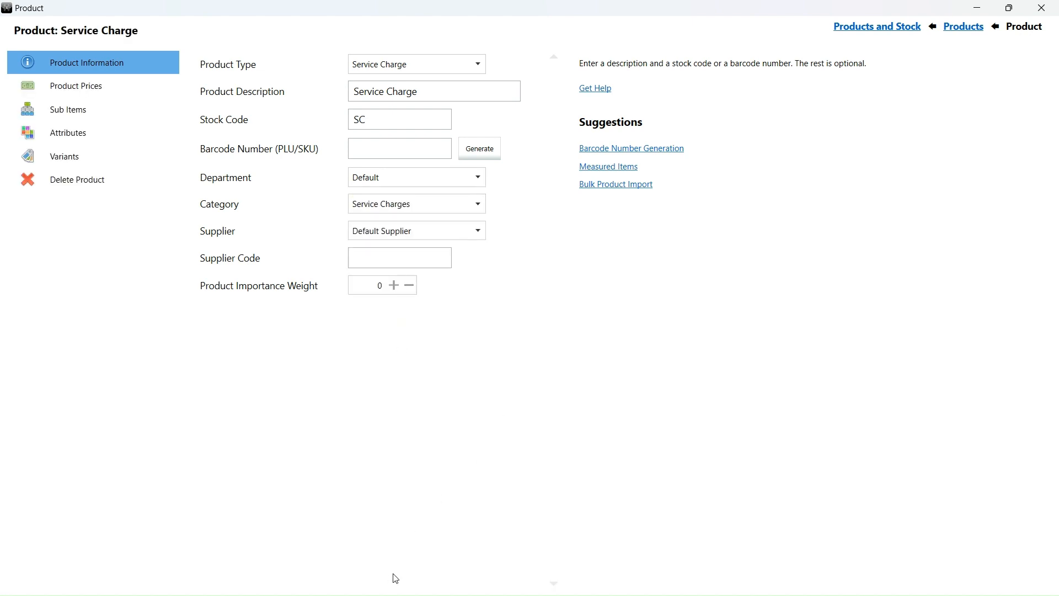
Set the Service Charge product's tax to VAT (15%) and its service charge percentage to 10, and return to the product list.
click(81, 87)
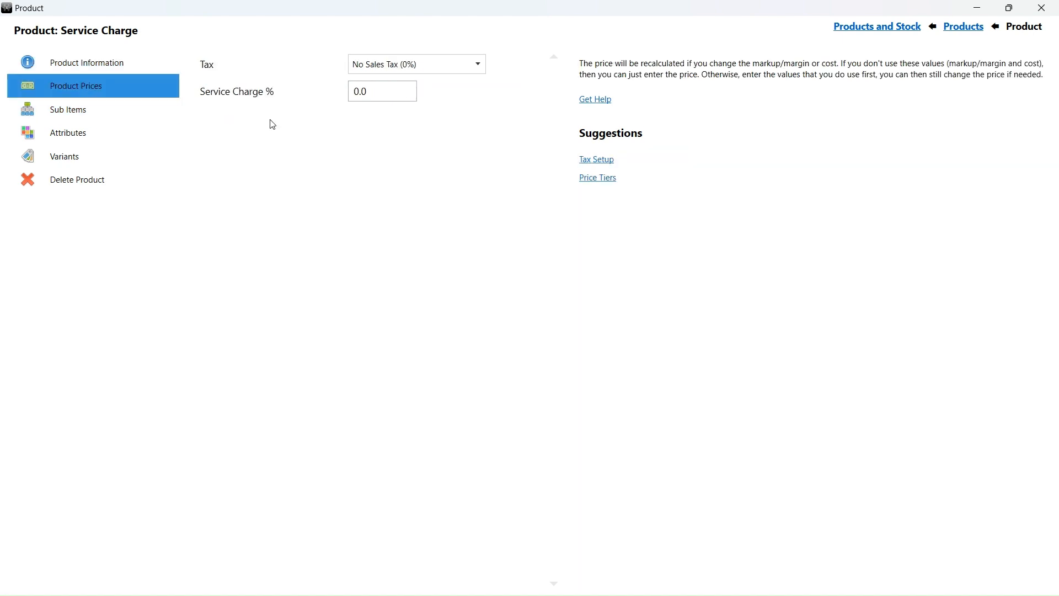
click(438, 66)
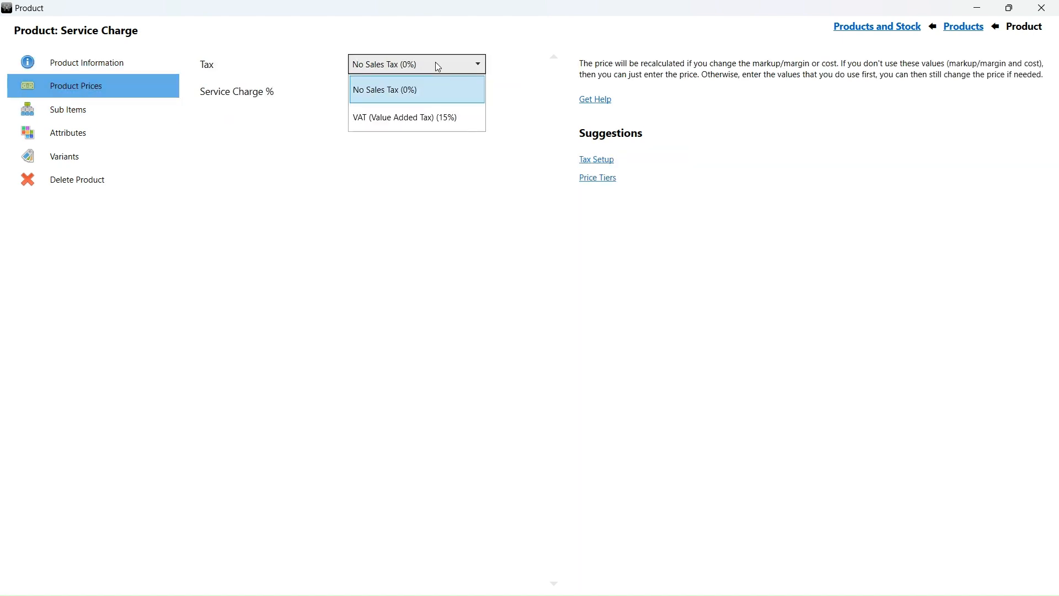
click(435, 120)
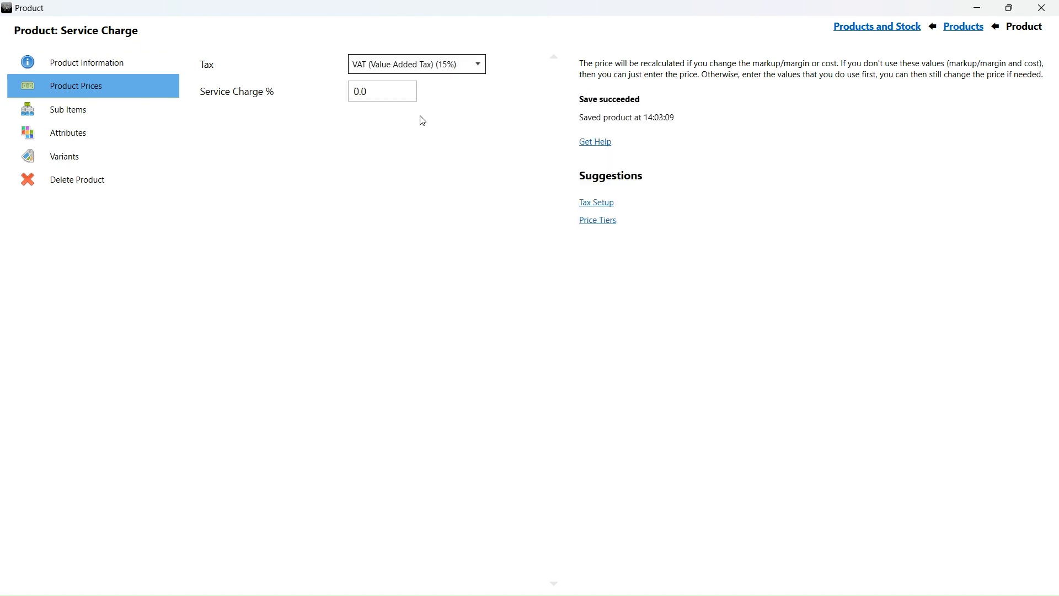
click(399, 94)
key(ctrl+a)
text(10)
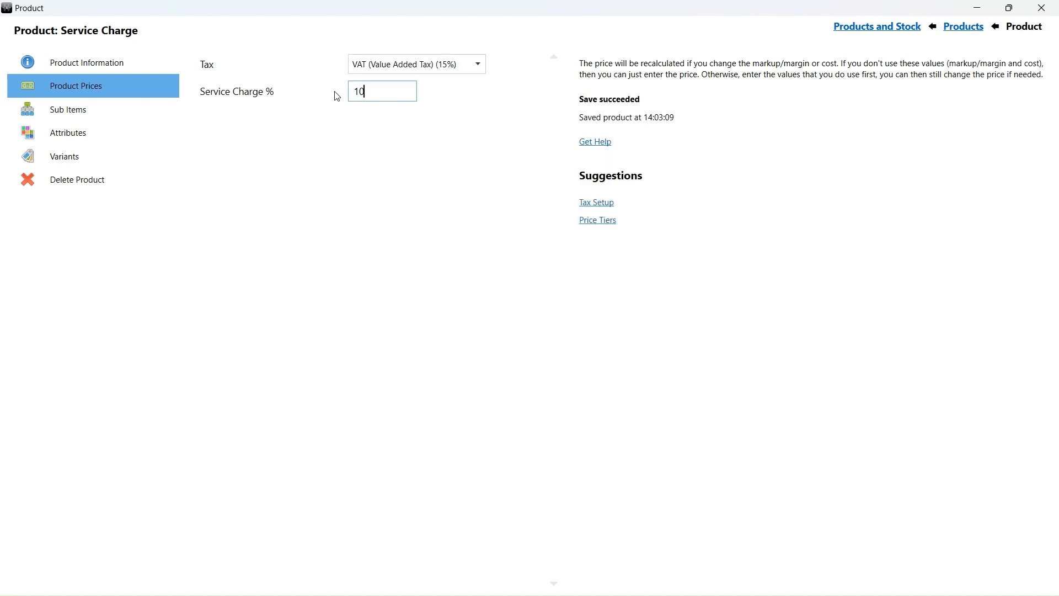
click(376, 208)
click(965, 29)
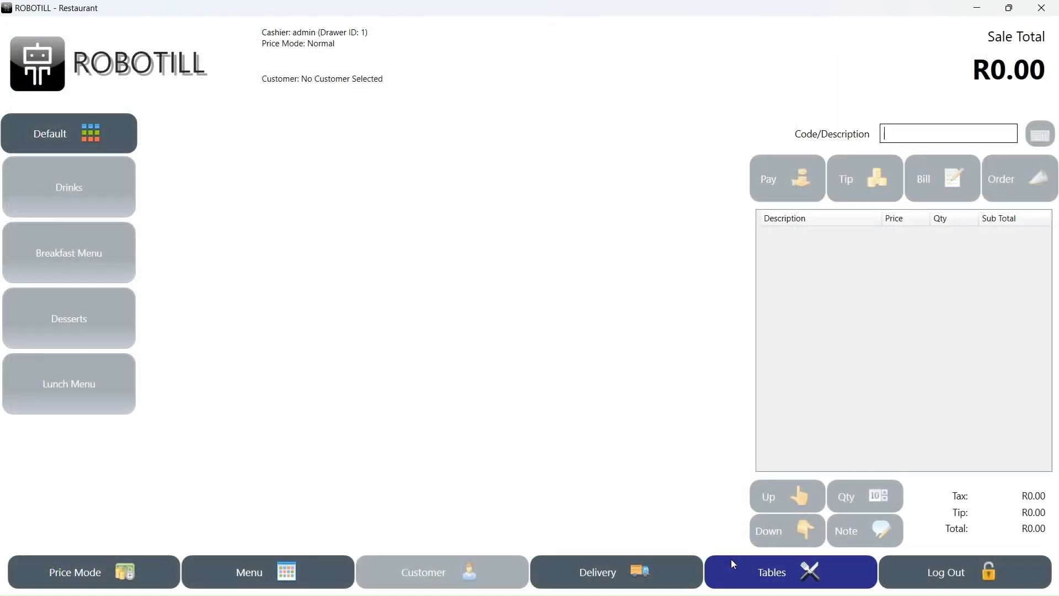
Switch to the ROBOTILL restaurant till and open the sale of the in-use table Long A.
click(749, 569)
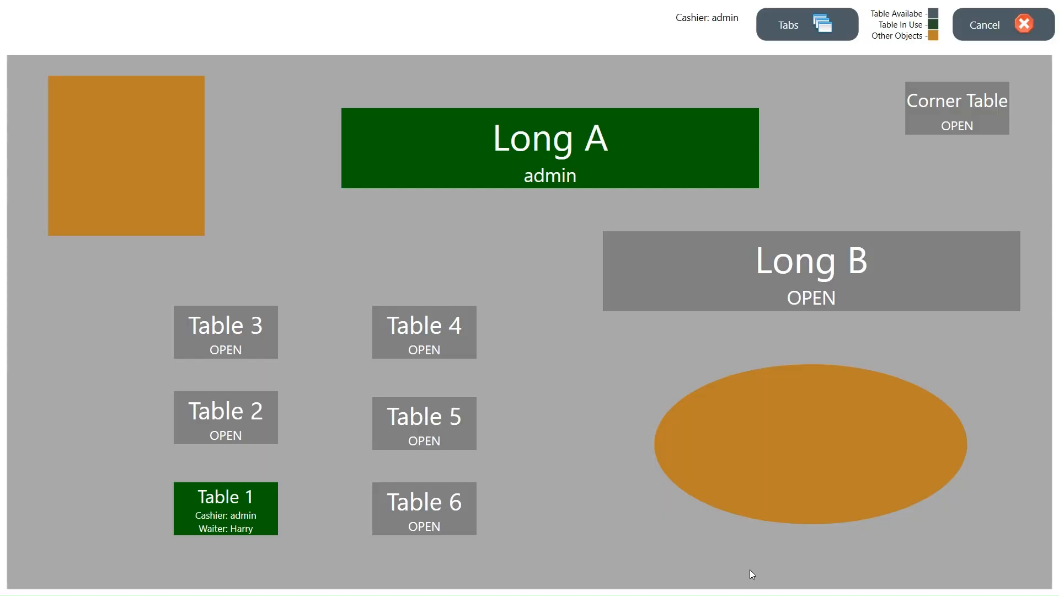
click(520, 148)
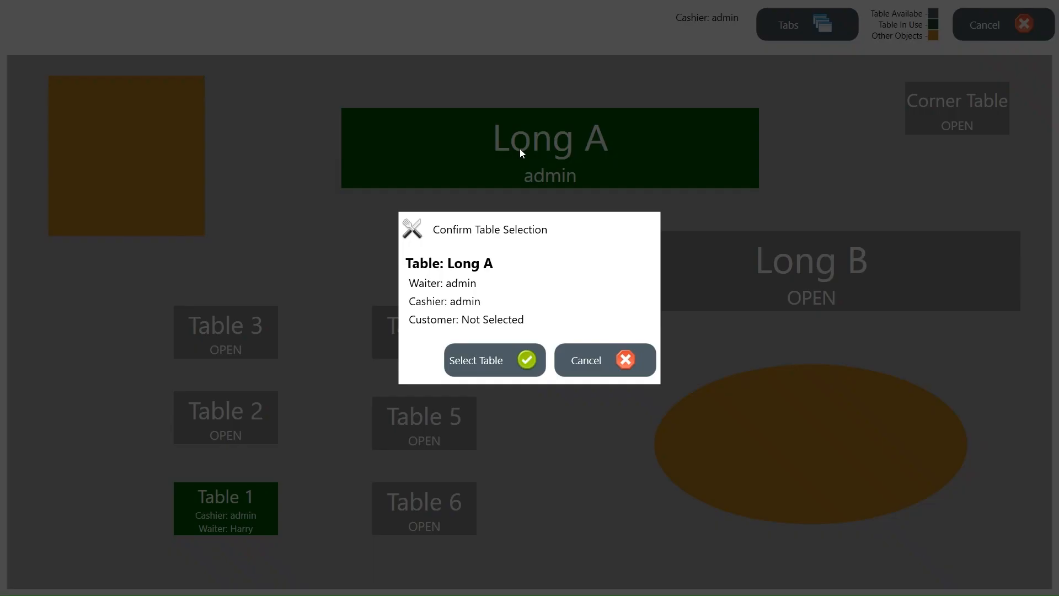
click(494, 373)
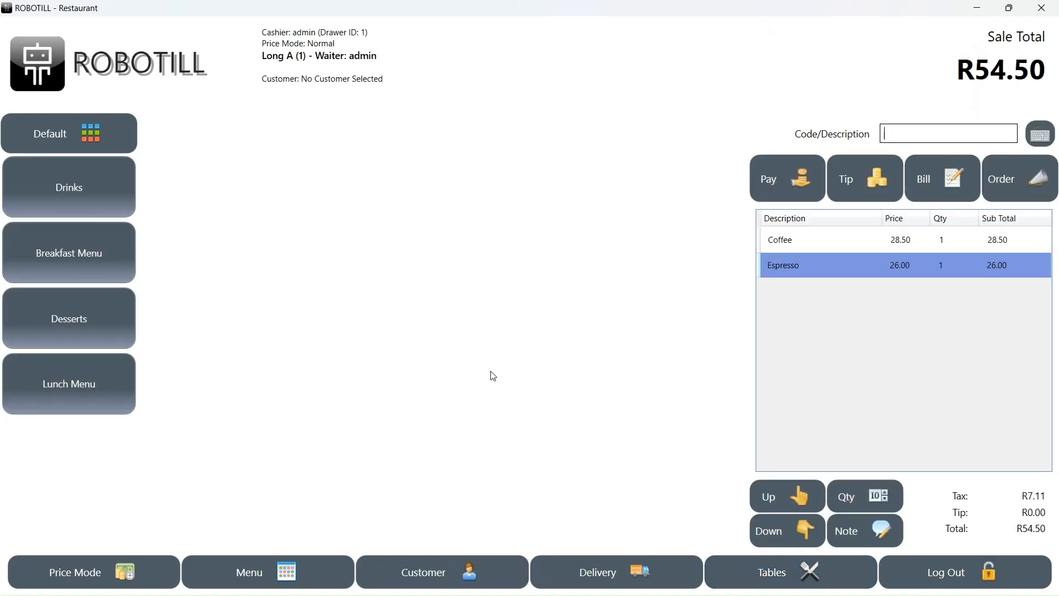
Add a Cappuccino from the drinks to the Long A sale and apply the service charge with code "sc".
click(104, 190)
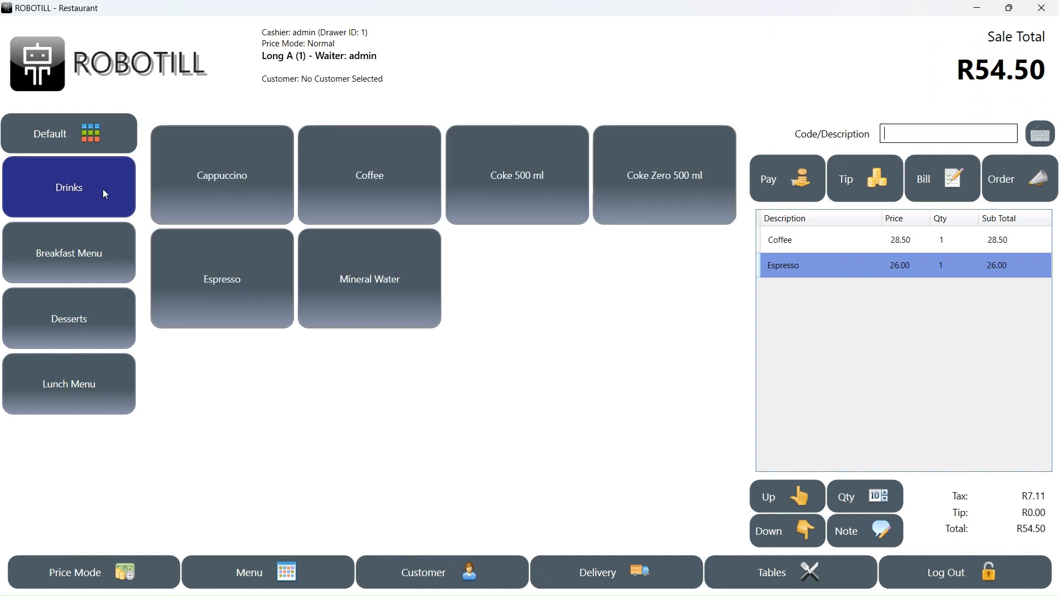
click(263, 193)
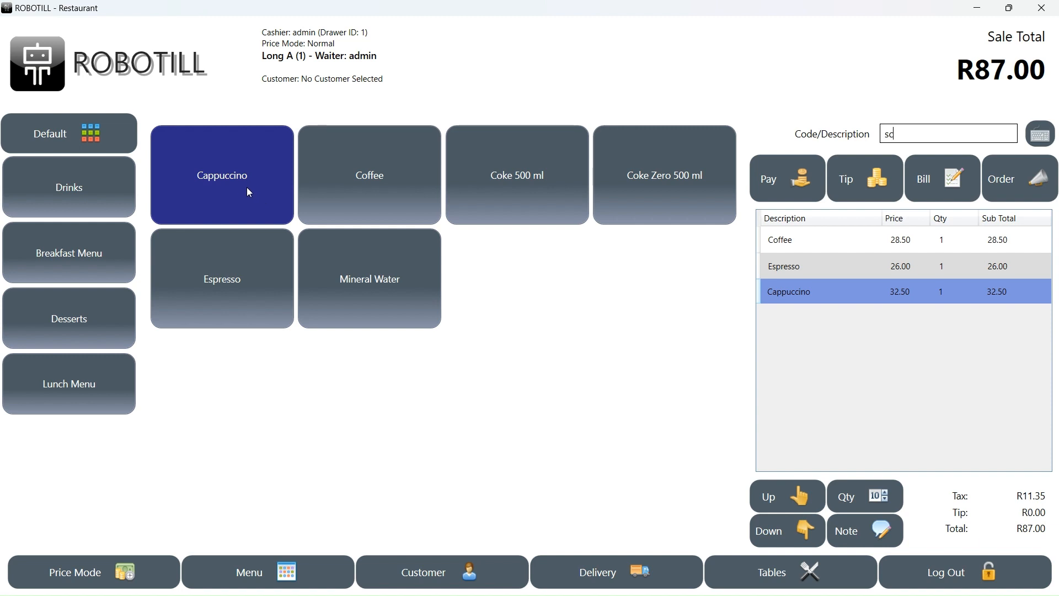
key(Return)
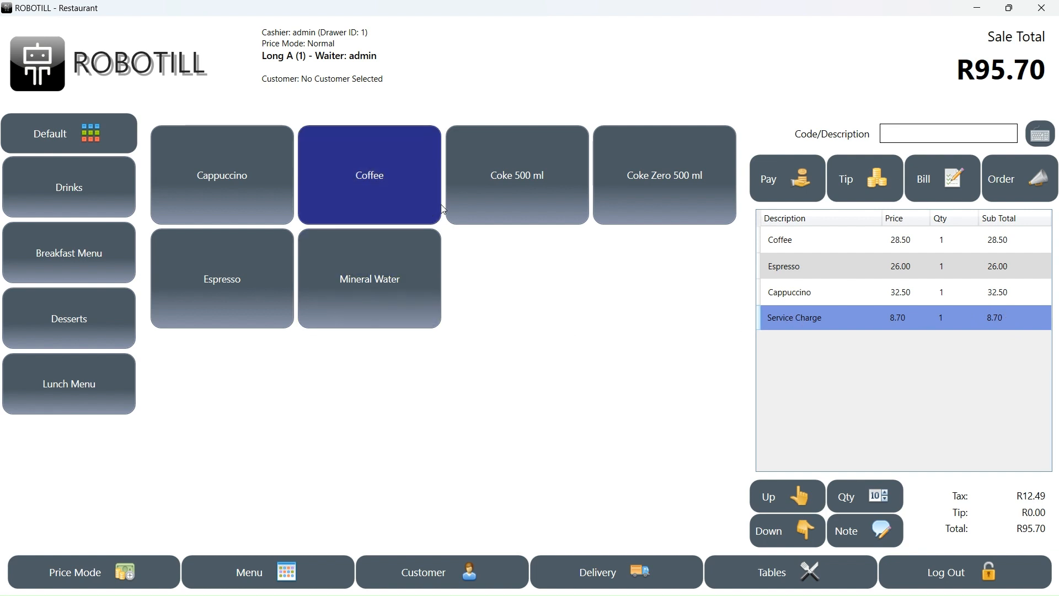
Add several Coke 500 ml drinks to the Long A sale.
click(518, 190)
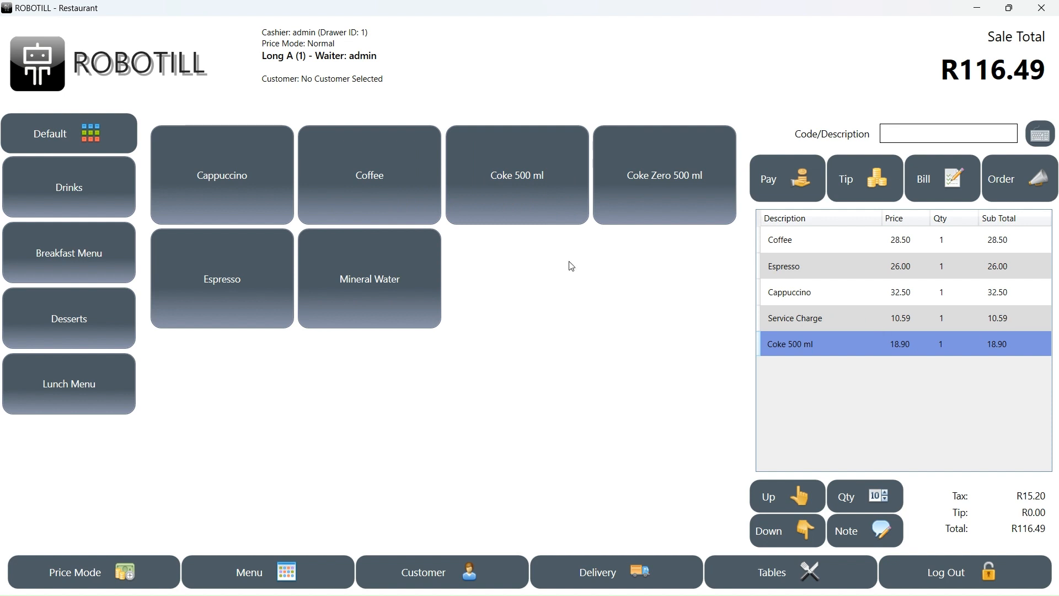
click(527, 213)
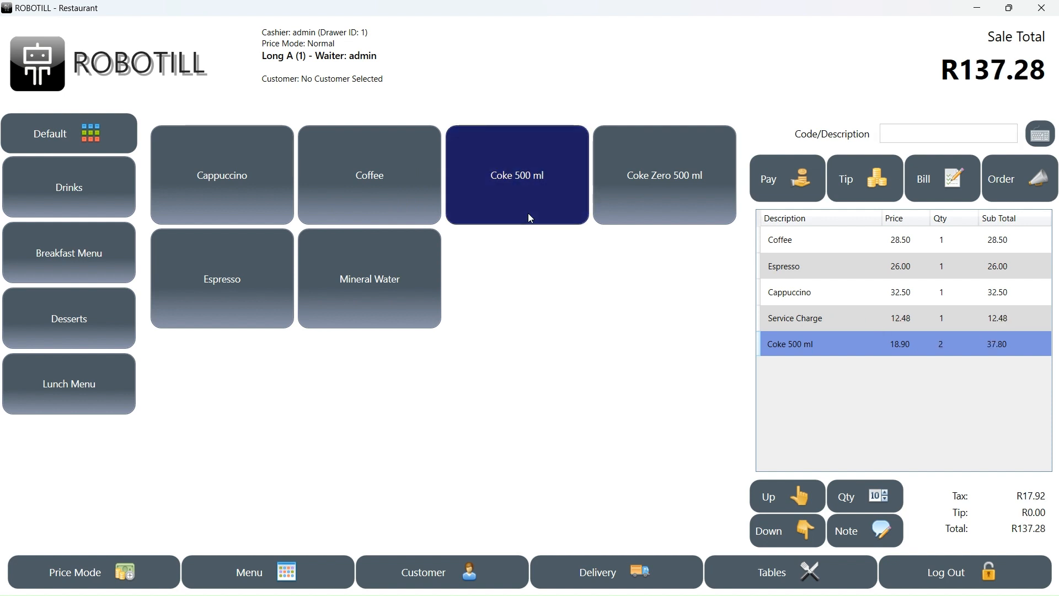
click(528, 213)
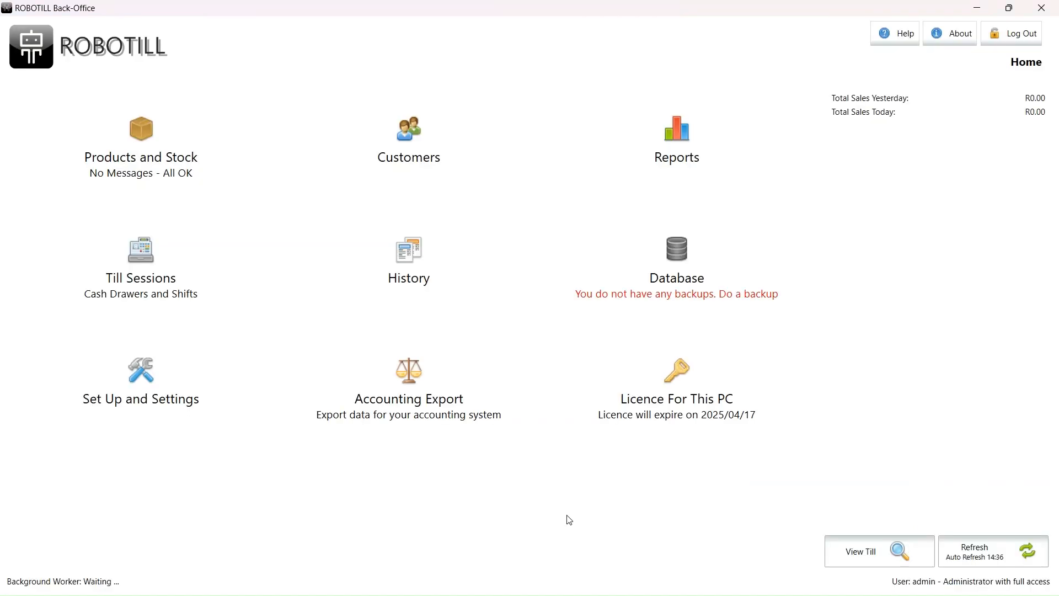
Set the Service Charge product as the compulsory product in the back-office restaurant settings.
click(155, 405)
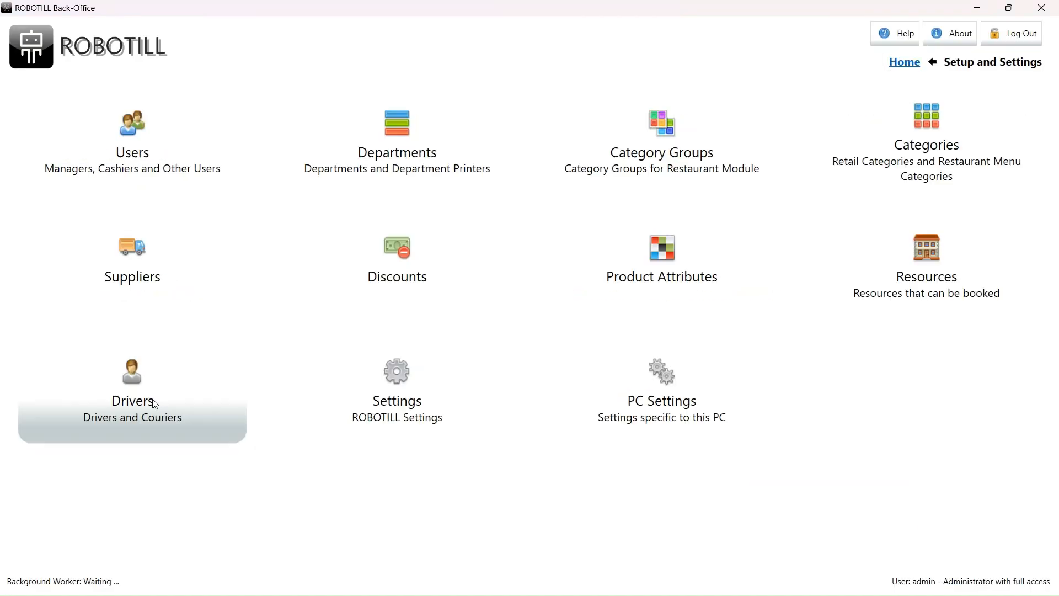
click(411, 407)
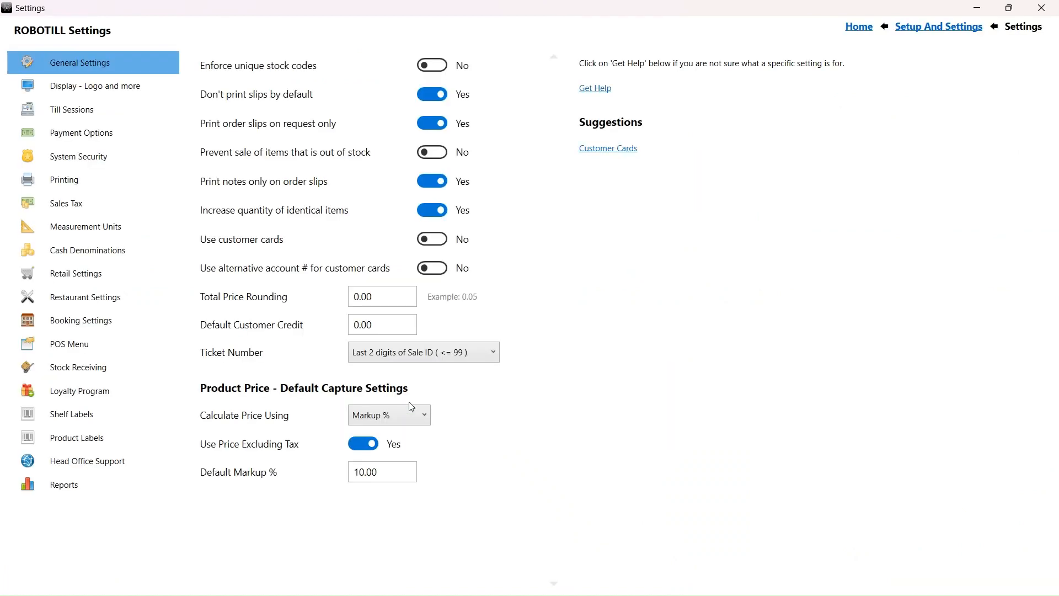
click(110, 301)
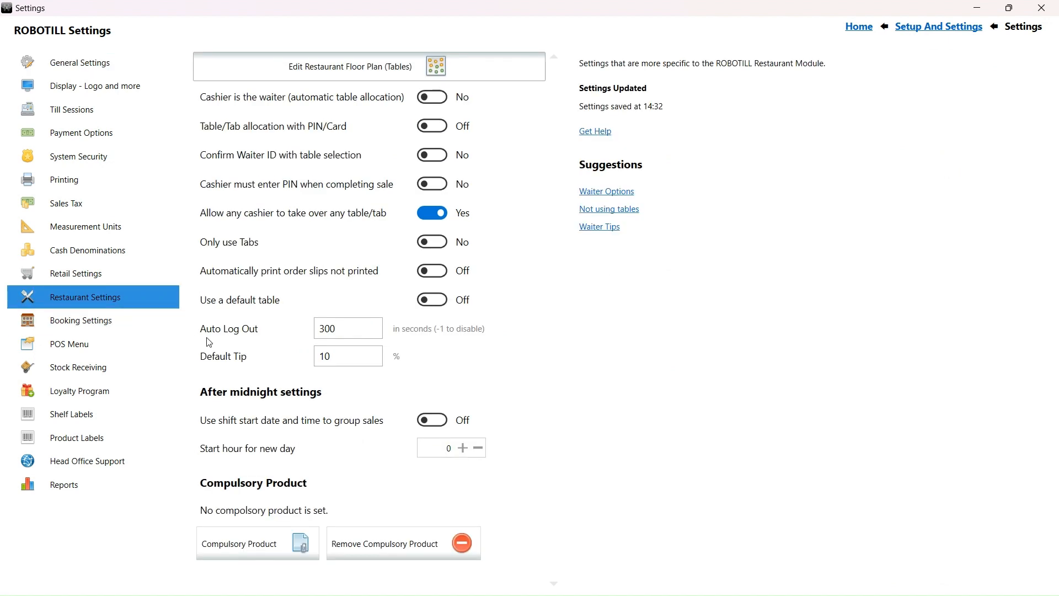
click(251, 539)
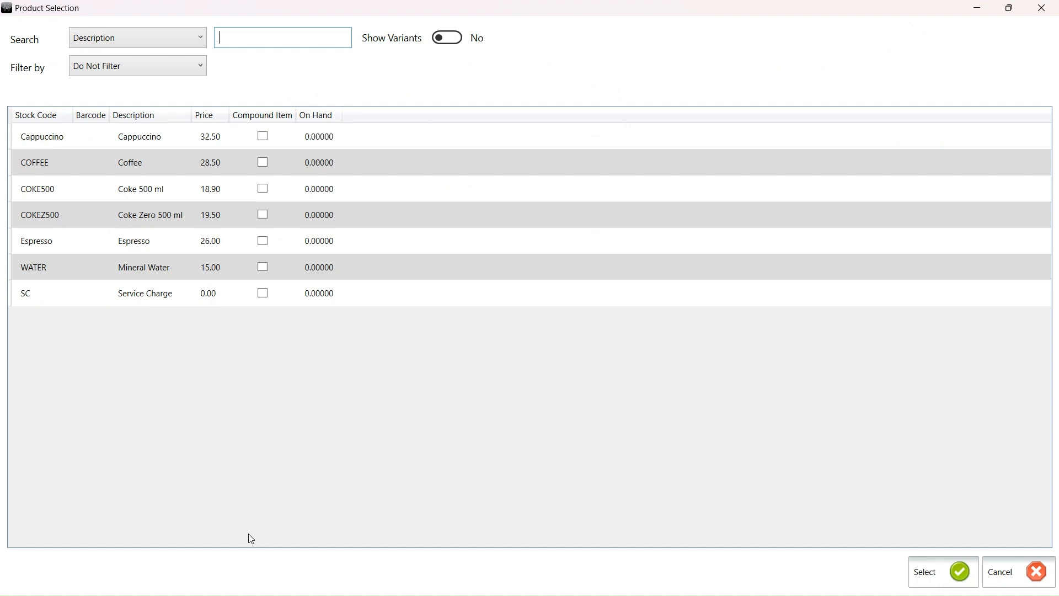
double_click(144, 297)
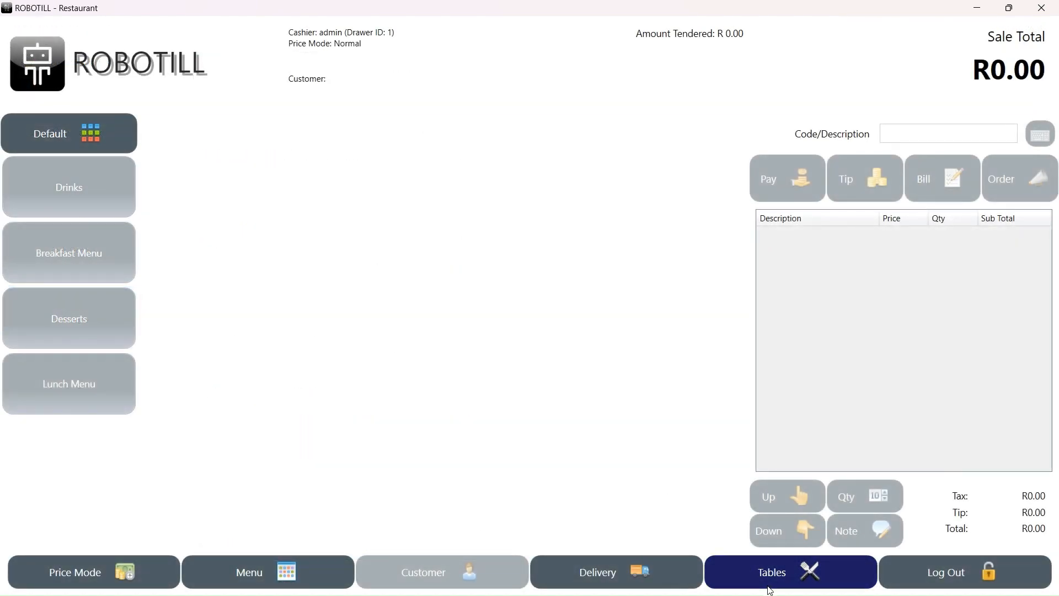
Open a sale for Table 3 in the restaurant till and allocate it to the first waiter listed after admin.
click(771, 587)
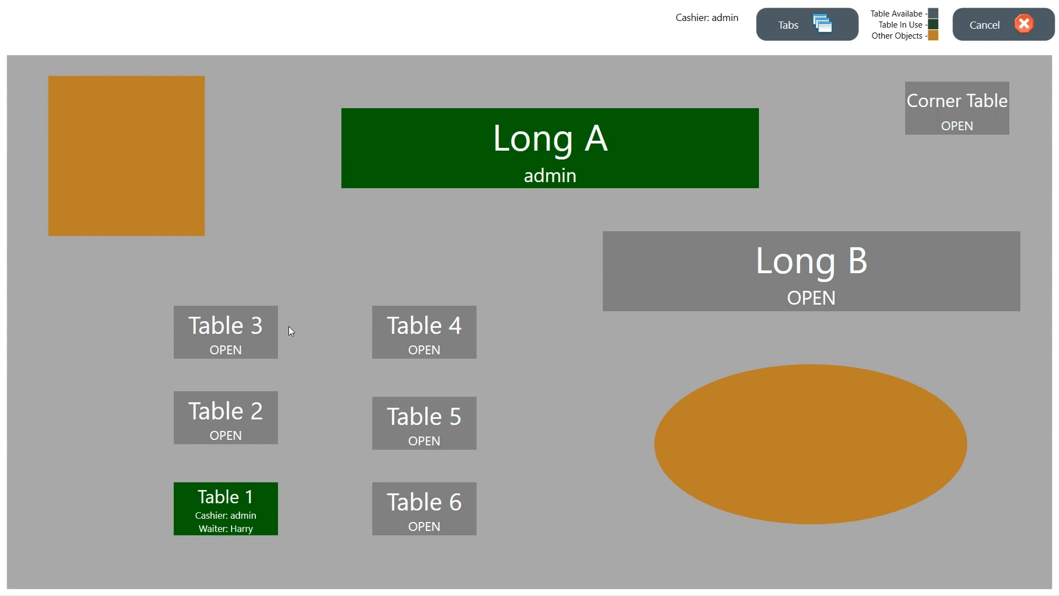
click(230, 326)
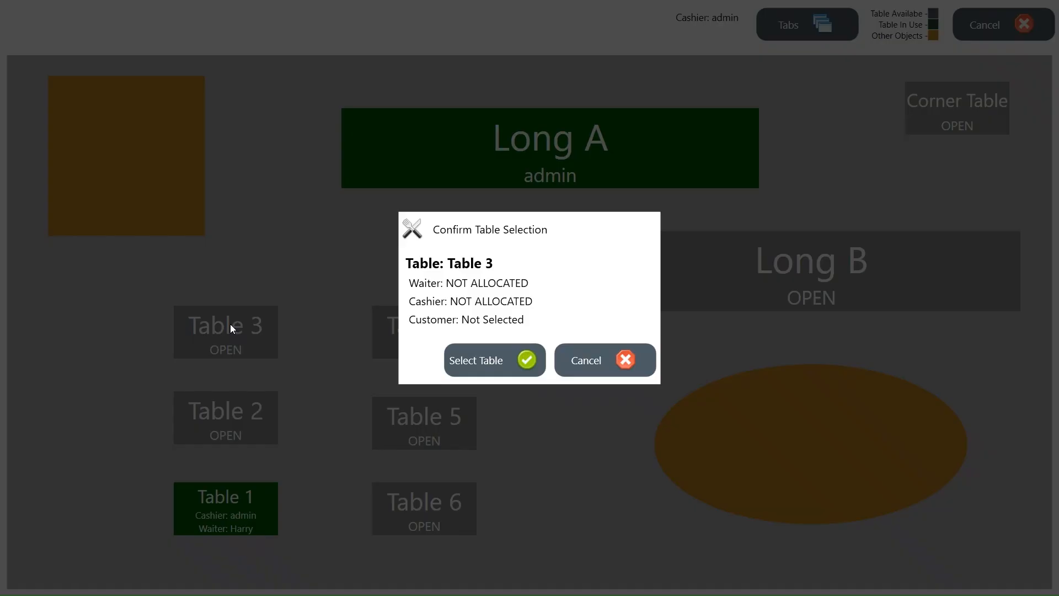
click(471, 359)
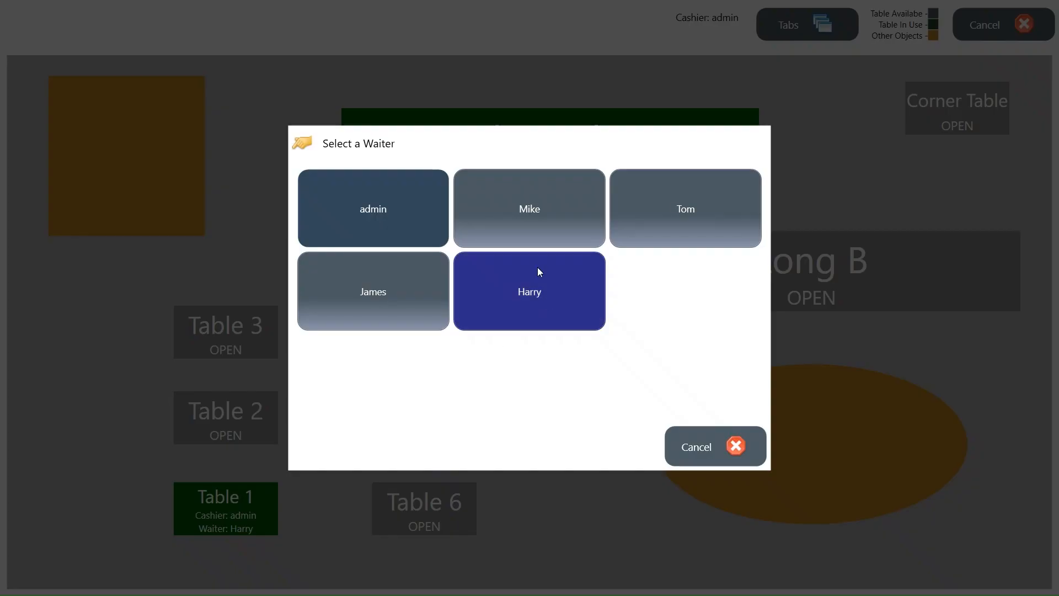
click(537, 206)
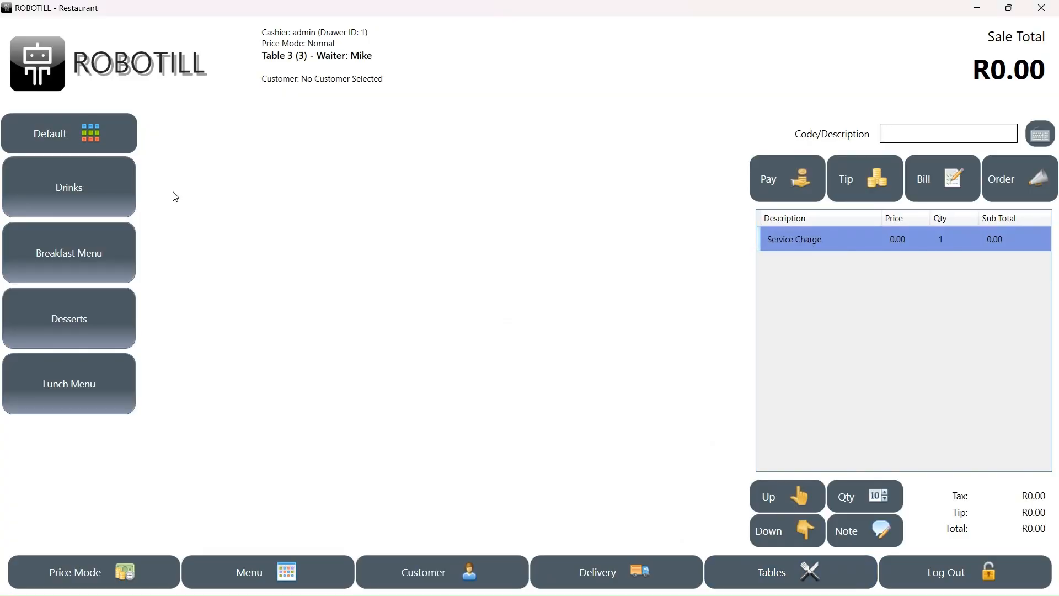
Add a Cappuccino, a Coffee and a Coke Zero 500 ml from the drinks to the Table 3 sale.
click(95, 188)
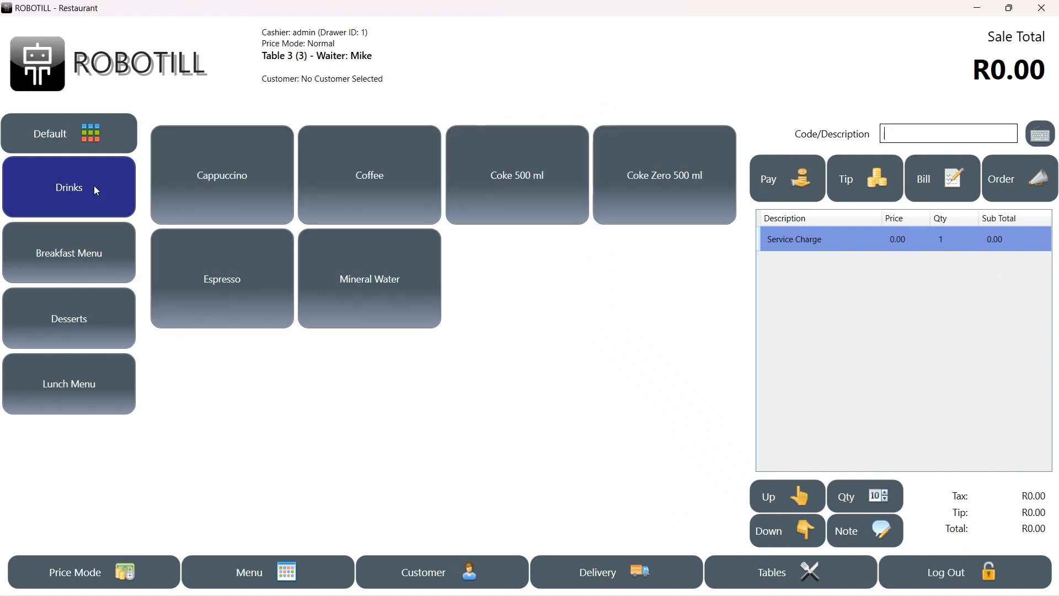
click(240, 187)
click(371, 208)
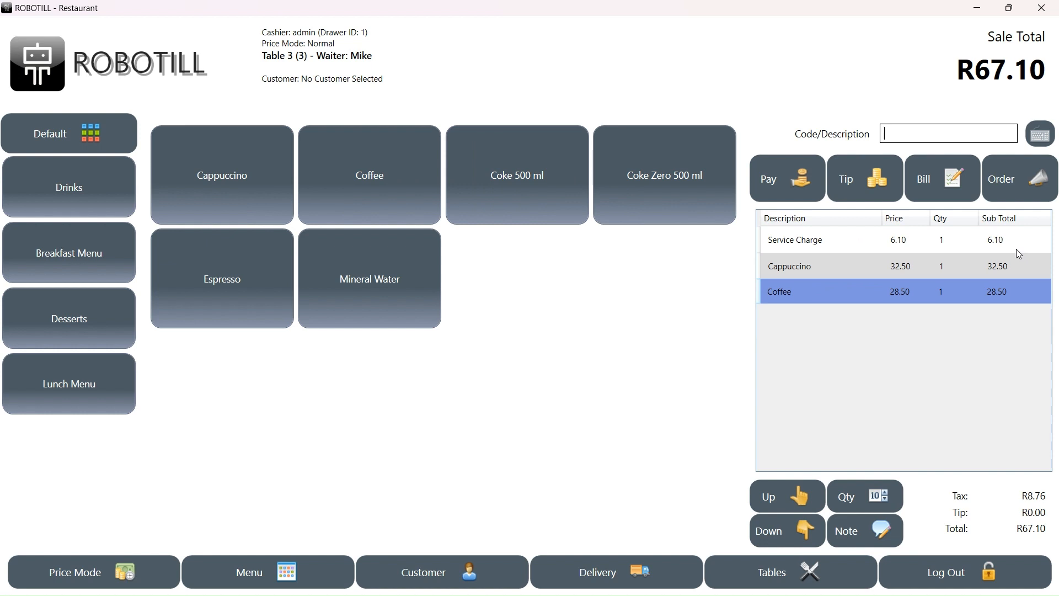
click(702, 191)
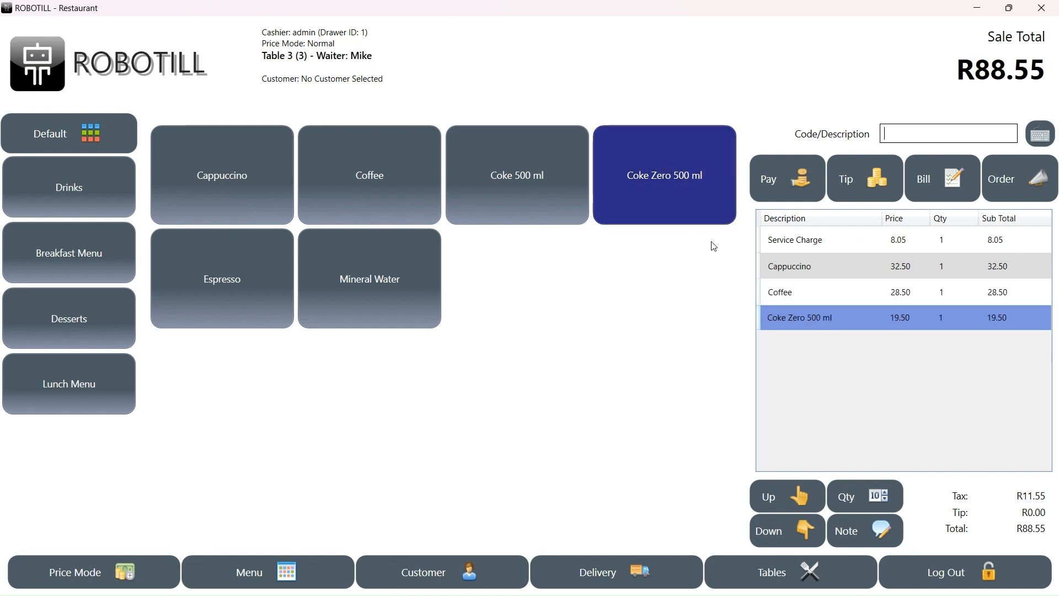